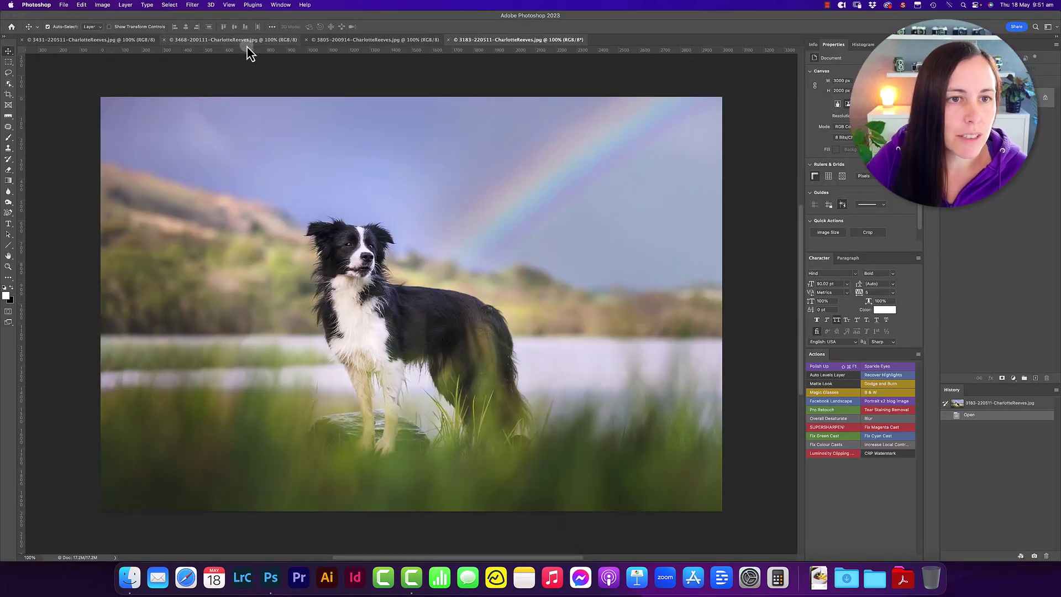
{"action": "left_click", "coordinate": [247, 44]}
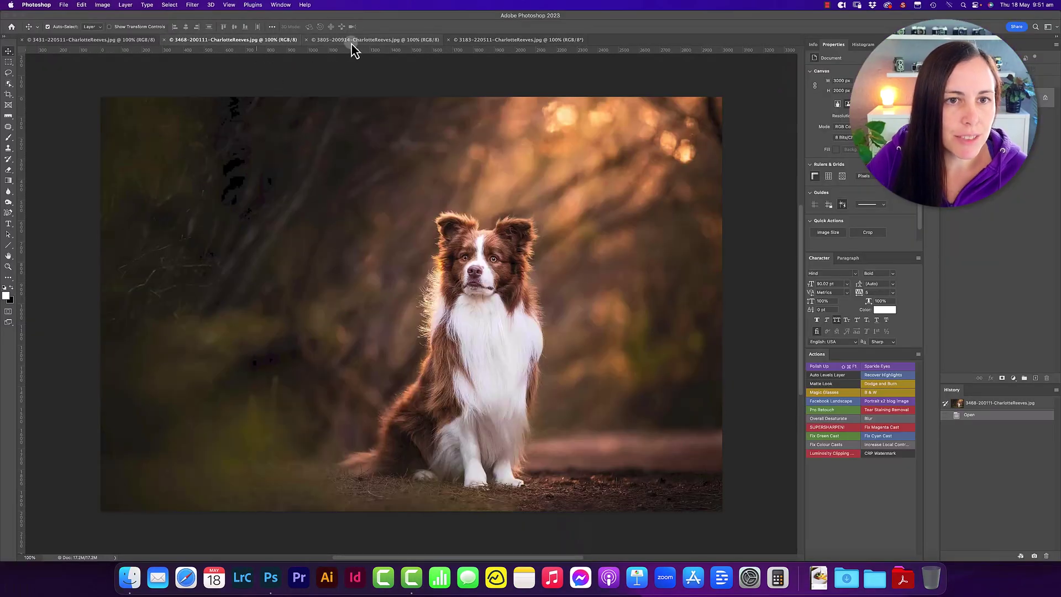
{"action": "left_click", "coordinate": [350, 45]}
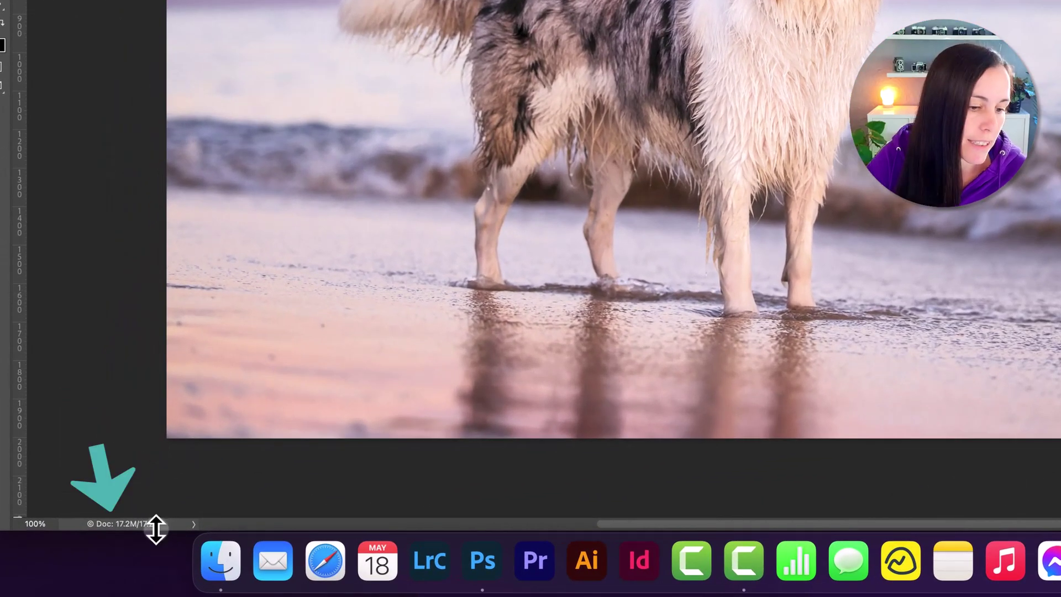
{"action": "left_click", "coordinate": [192, 529]}
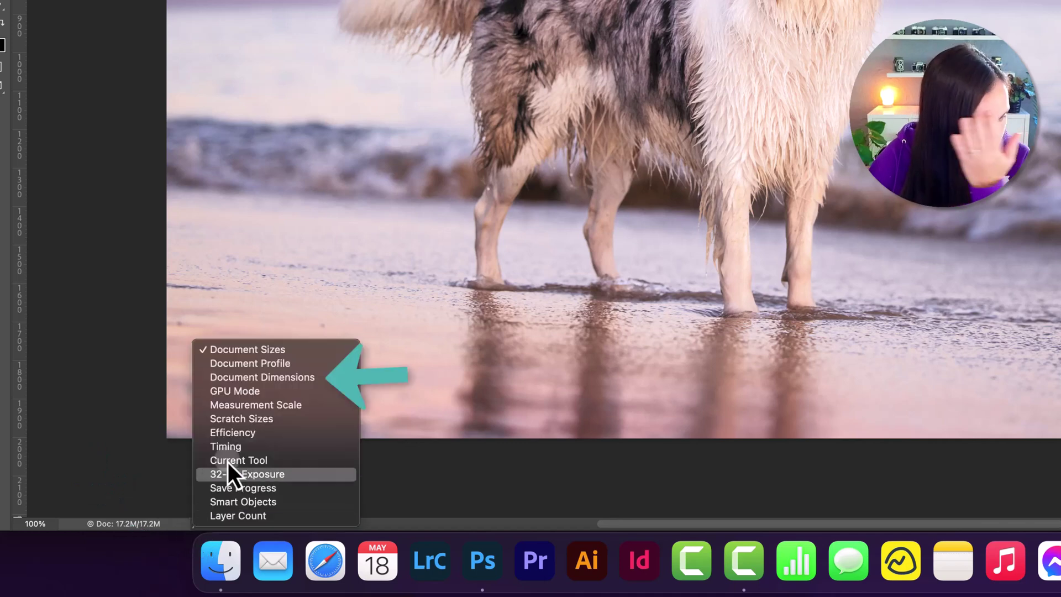
{"action": "left_click", "coordinate": [253, 378]}
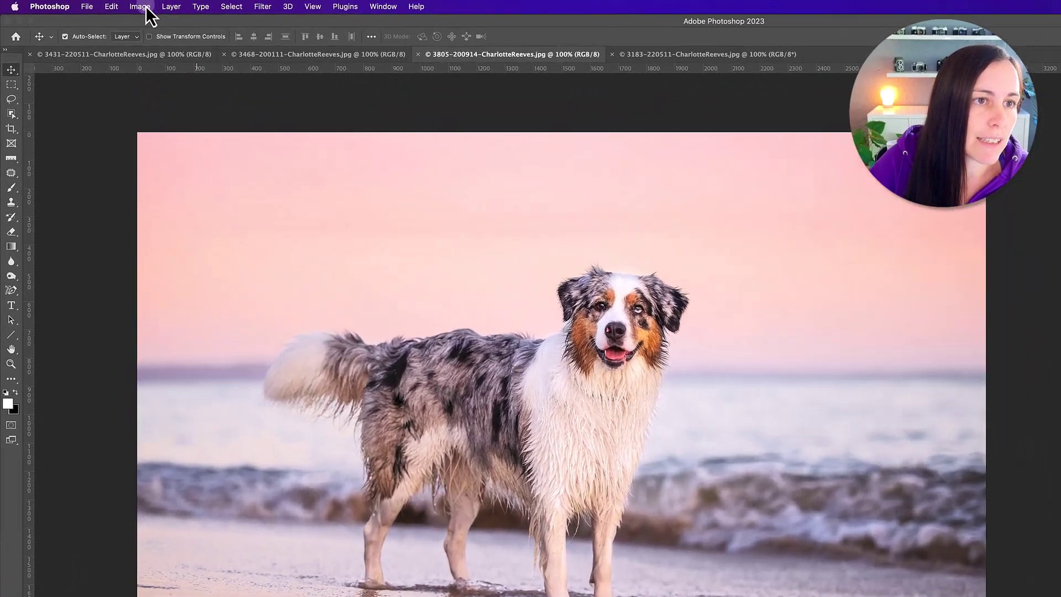
Step: Check the beach photo's pixel dimensions in Image Size without changing them, and set its status bar to show Document Profile
{"action": "left_click", "coordinate": [102, 5]}
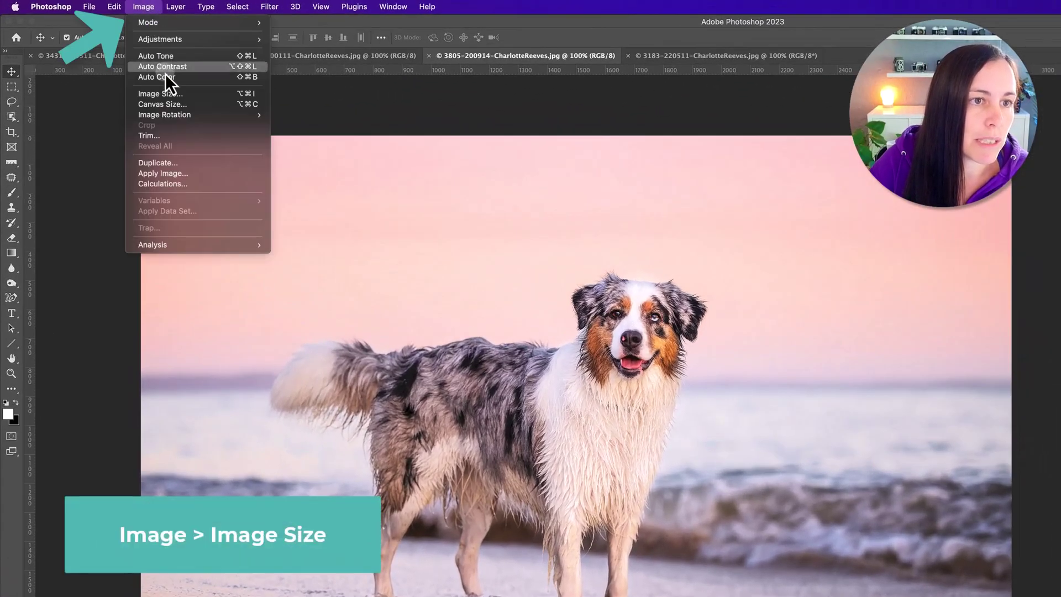
{"action": "left_click", "coordinate": [166, 94]}
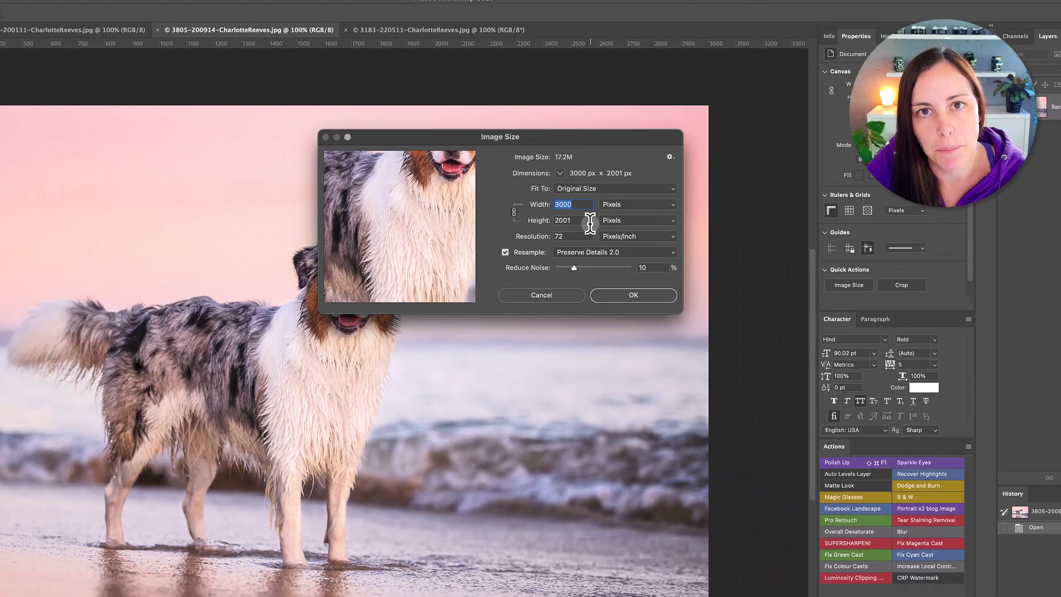
{"action": "left_click", "coordinate": [547, 307]}
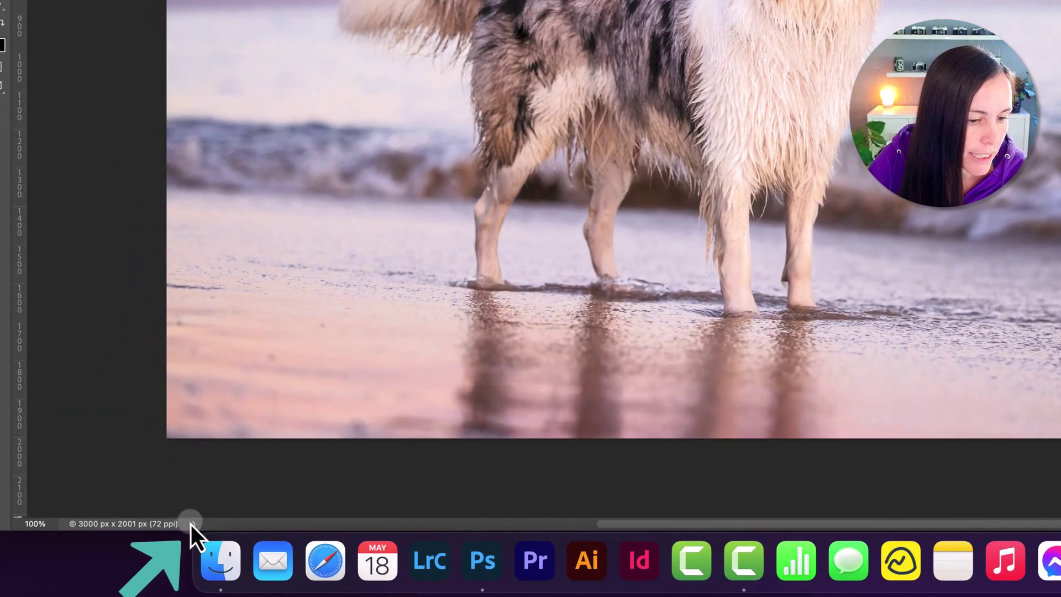
{"action": "left_click", "coordinate": [116, 557]}
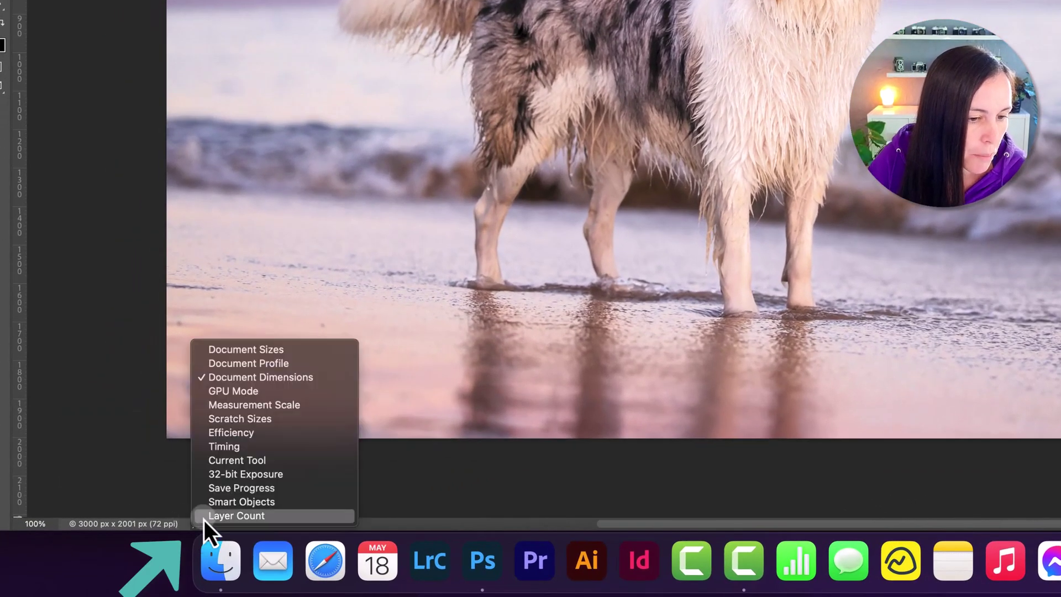
{"action": "left_click", "coordinate": [275, 363]}
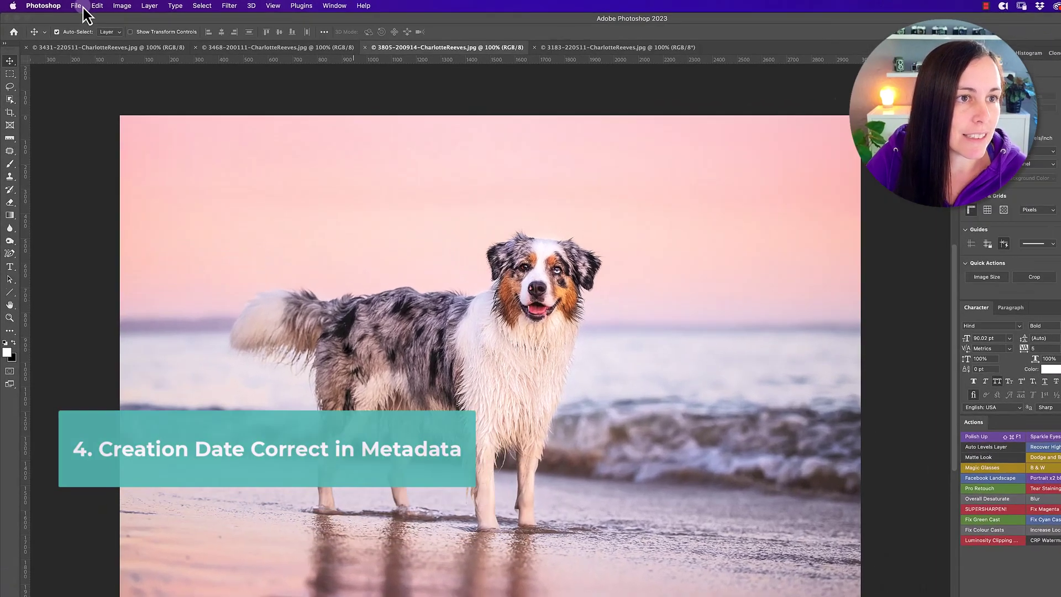
Step: Check the creation date in the beach photo's File Info metadata and close the dialog
{"action": "left_click", "coordinate": [63, 4]}
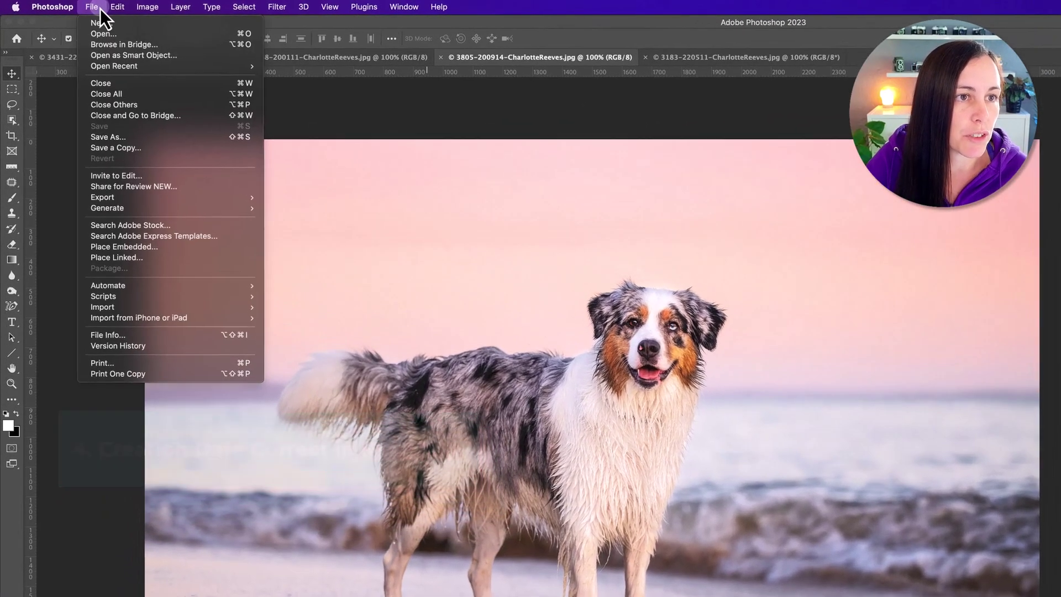
{"action": "left_click", "coordinate": [154, 338]}
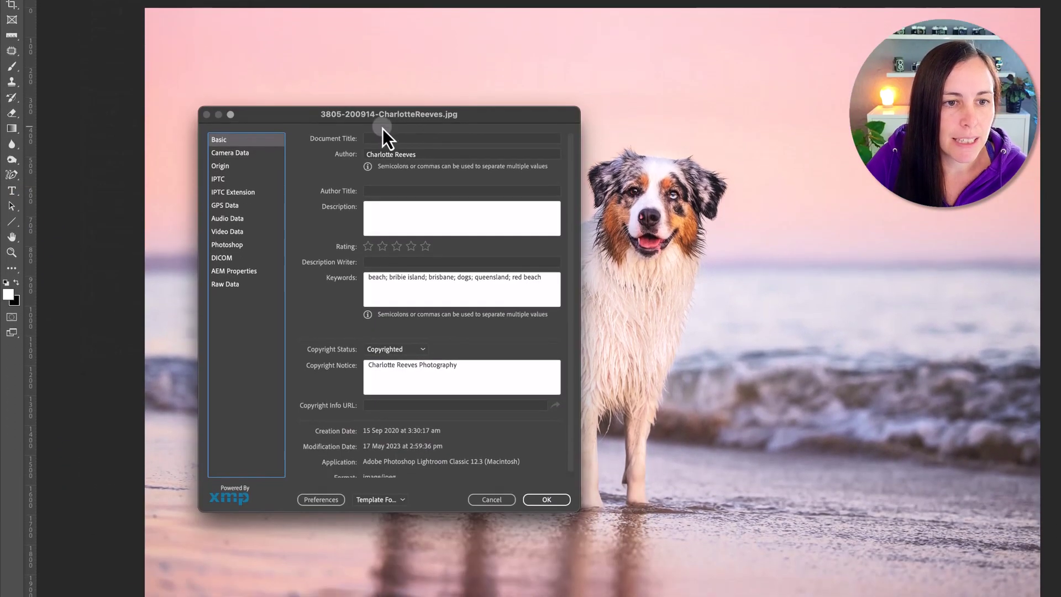
{"action": "left_click_drag", "start_coordinate": [381, 141], "coordinate": [658, 81]}
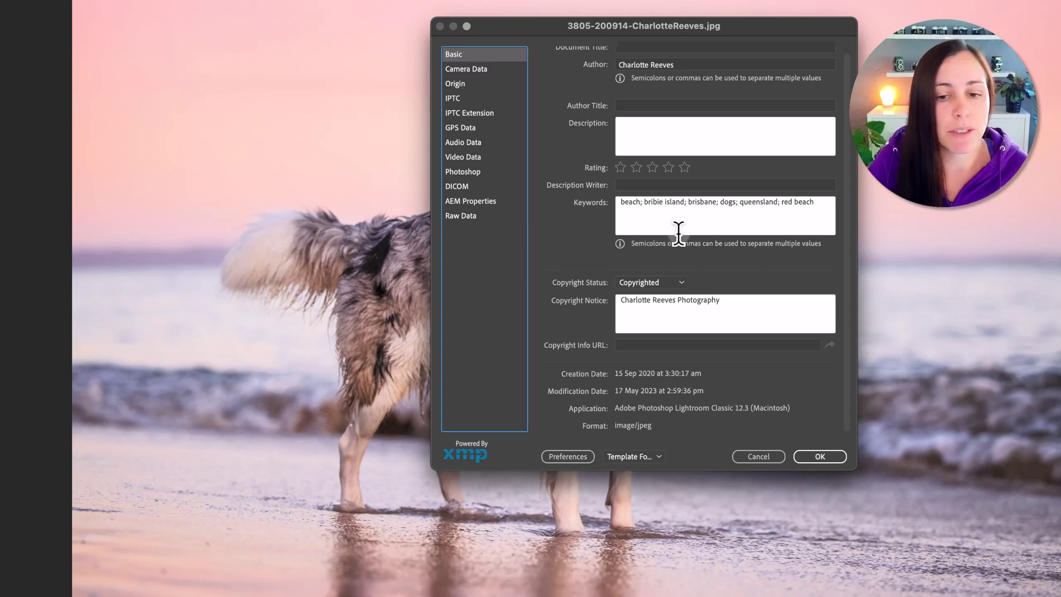
{"action": "left_click", "coordinate": [820, 457]}
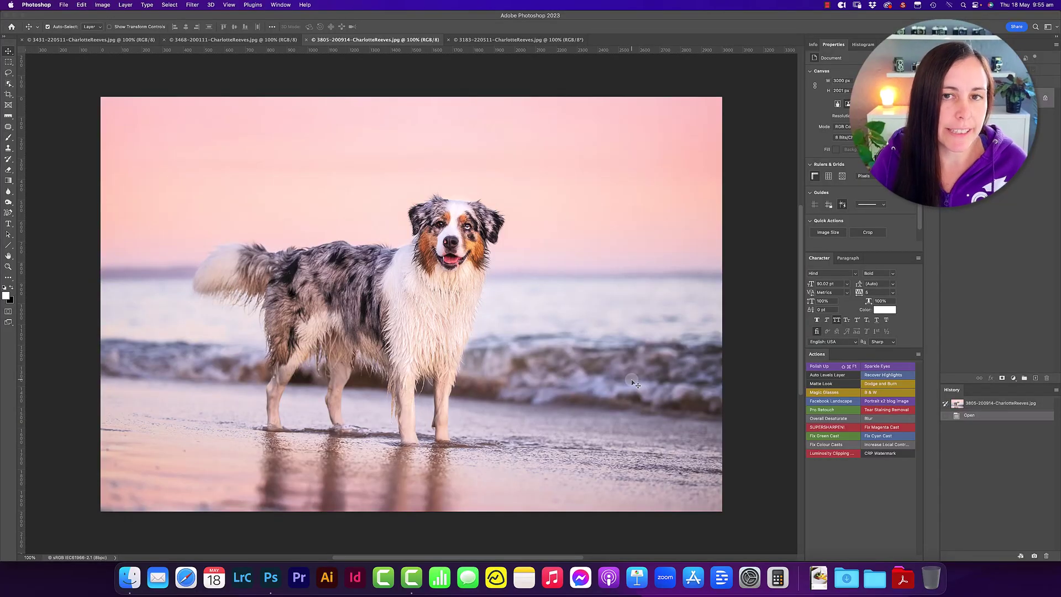
{"action": "left_click", "coordinate": [526, 41]}
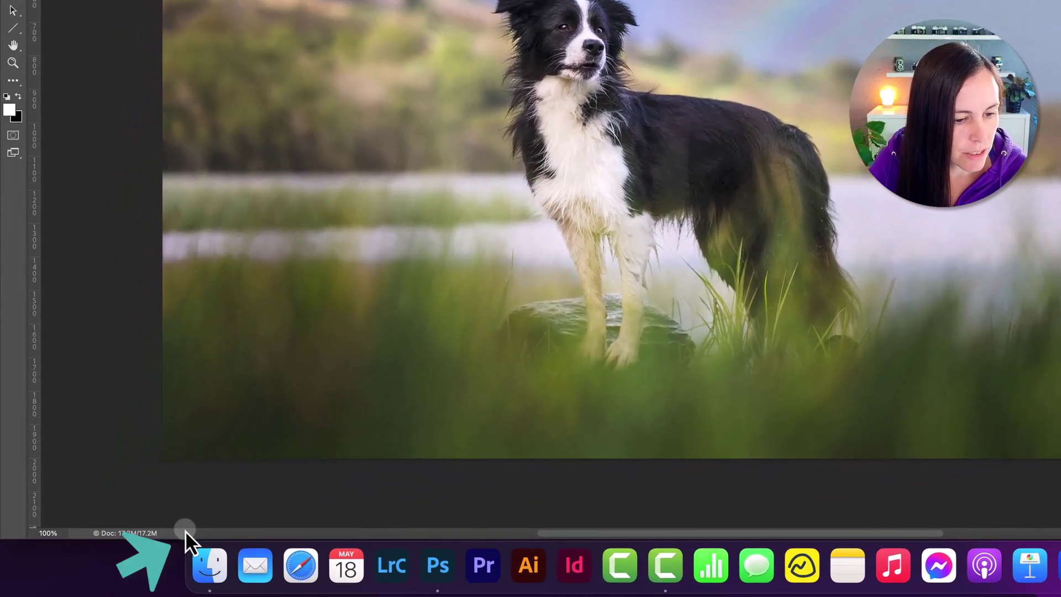
{"action": "left_click", "coordinate": [186, 533]}
{"action": "left_click", "coordinate": [253, 405]}
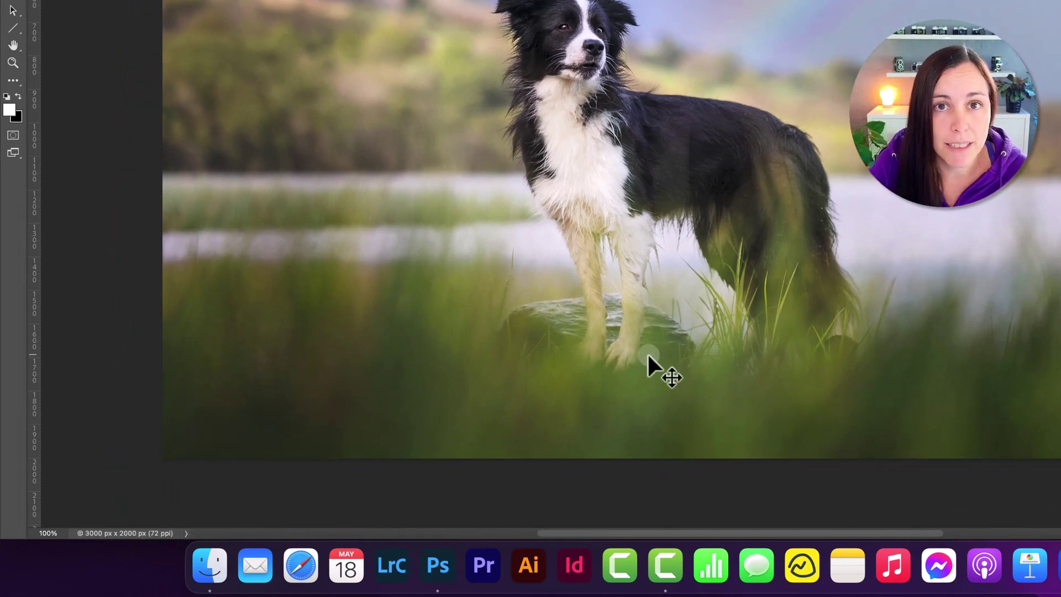
{"action": "left_click", "coordinate": [185, 533]}
{"action": "left_click", "coordinate": [350, 431]}
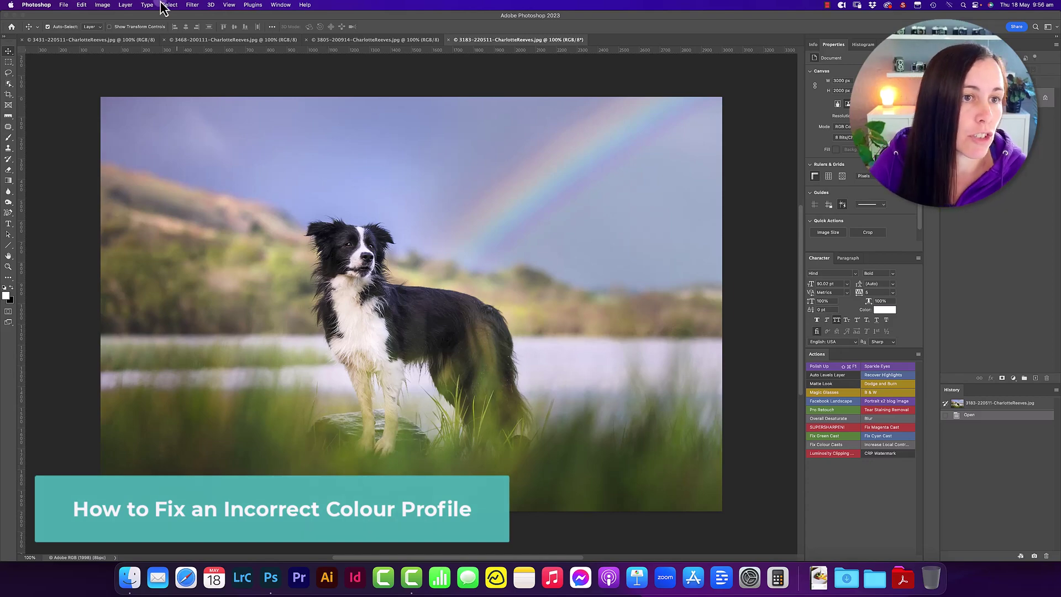
Step: Convert the rainbow photo's colour profile to sRGB IEC61966-2.1
{"action": "left_click", "coordinate": [103, 10]}
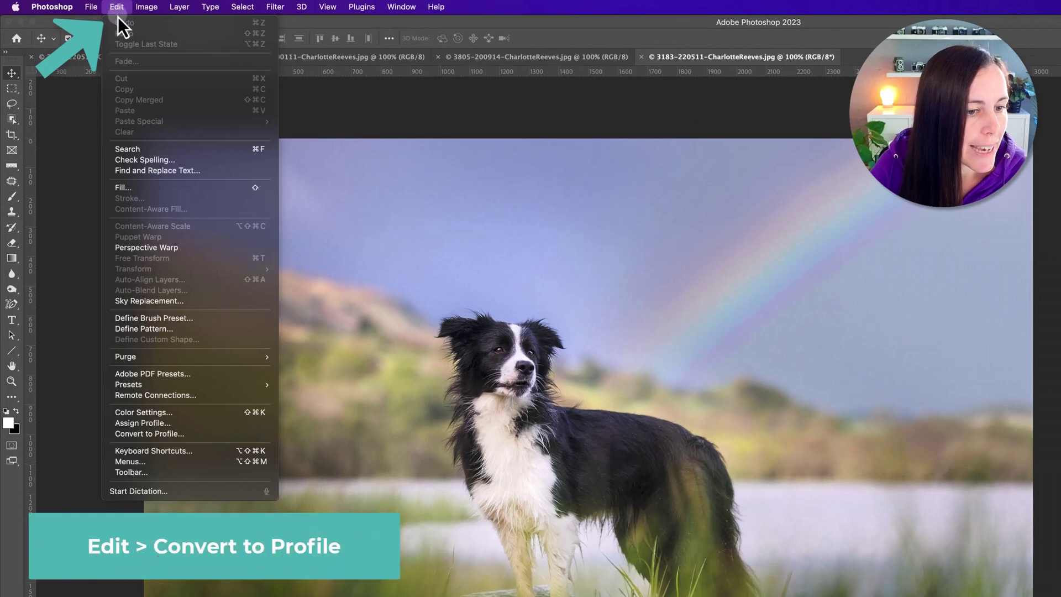
{"action": "left_click", "coordinate": [180, 433]}
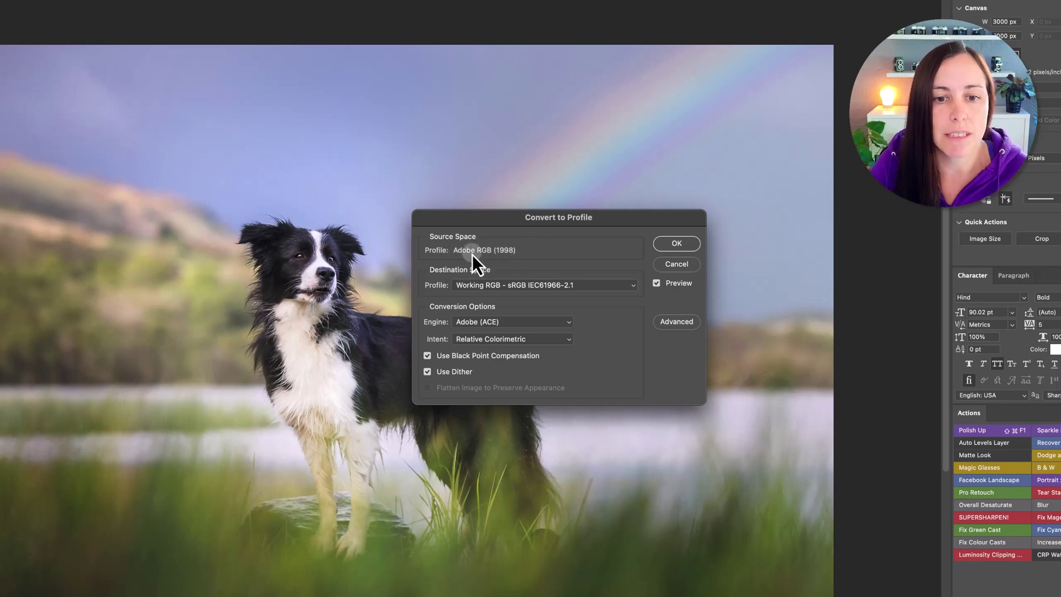
{"action": "left_click", "coordinate": [475, 285]}
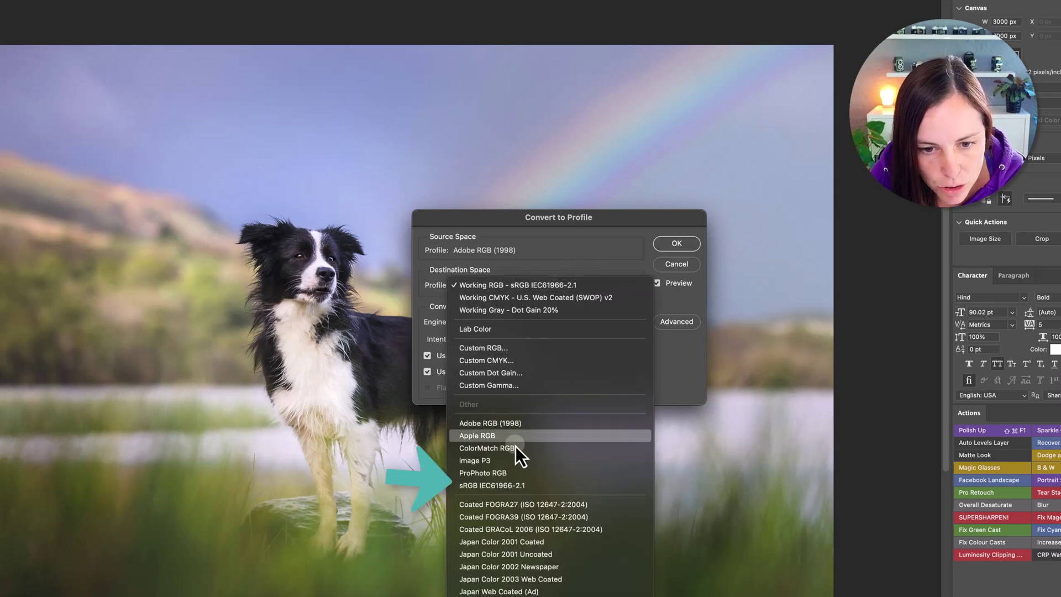
{"action": "left_click", "coordinate": [510, 485]}
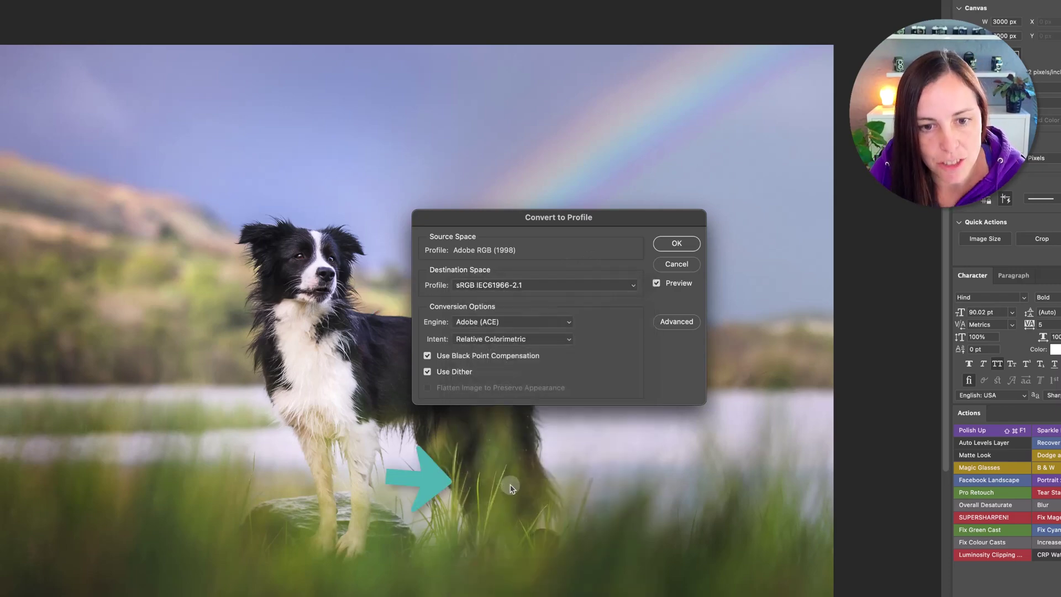
{"action": "left_click", "coordinate": [676, 243]}
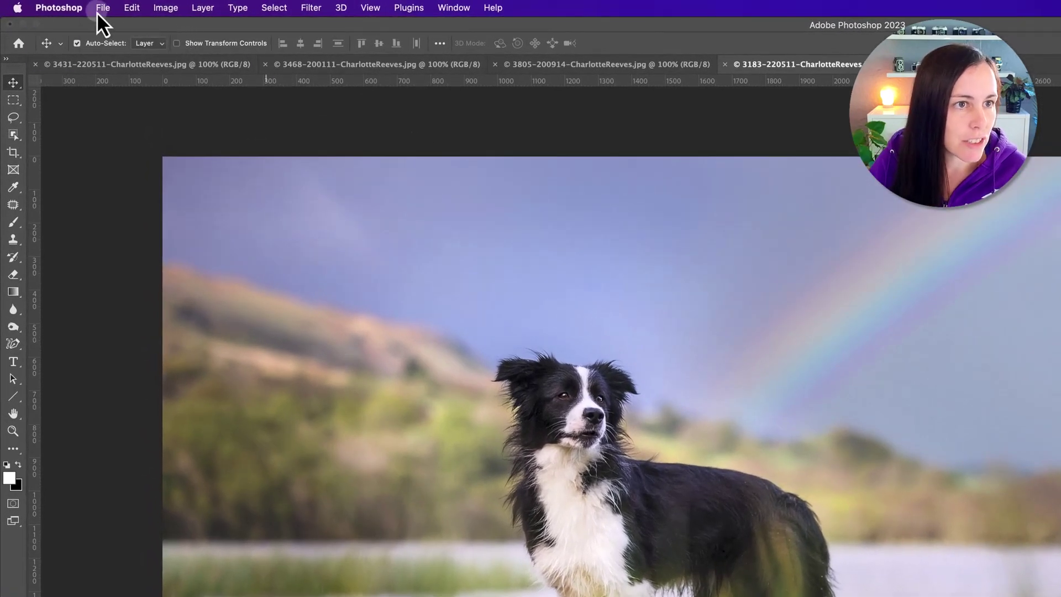
Step: Check the creation date in the rainbow photo's File Info metadata and close it without changes
{"action": "left_click", "coordinate": [100, 8]}
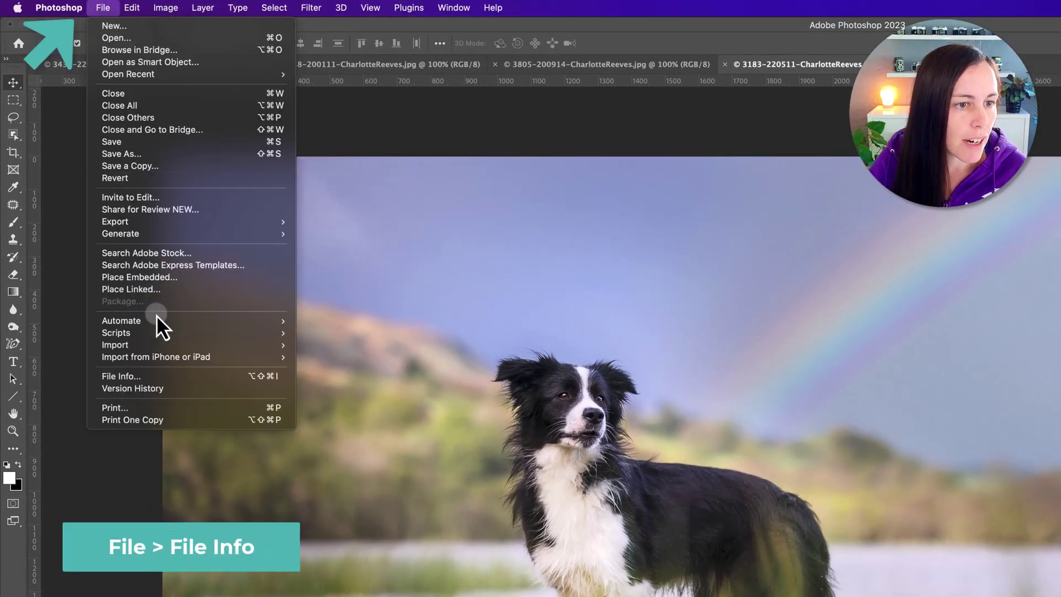
{"action": "left_click", "coordinate": [177, 375]}
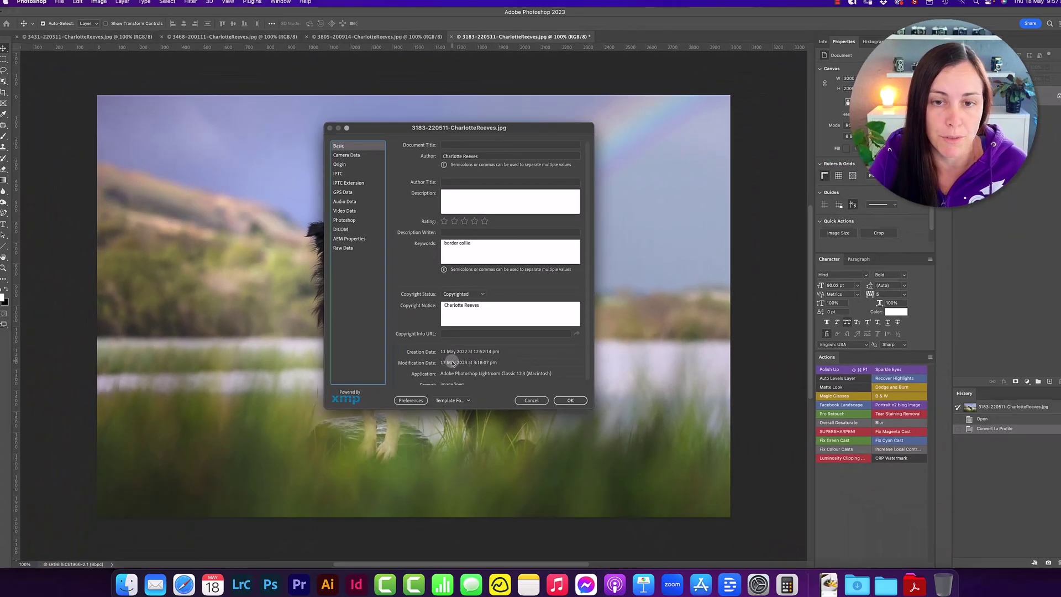
{"action": "left_click", "coordinate": [527, 396]}
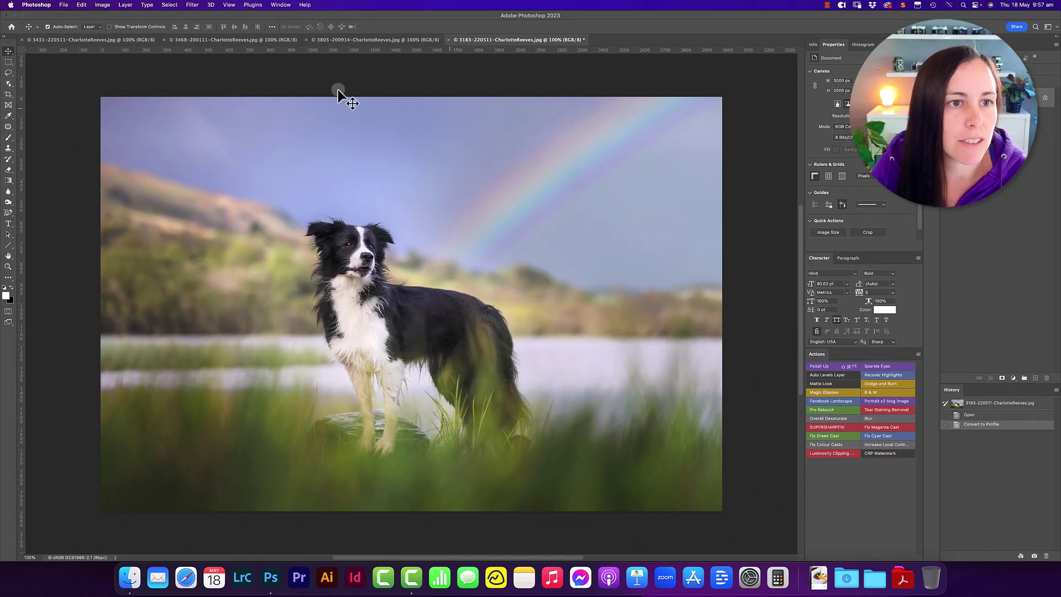
{"action": "left_click", "coordinate": [116, 41]}
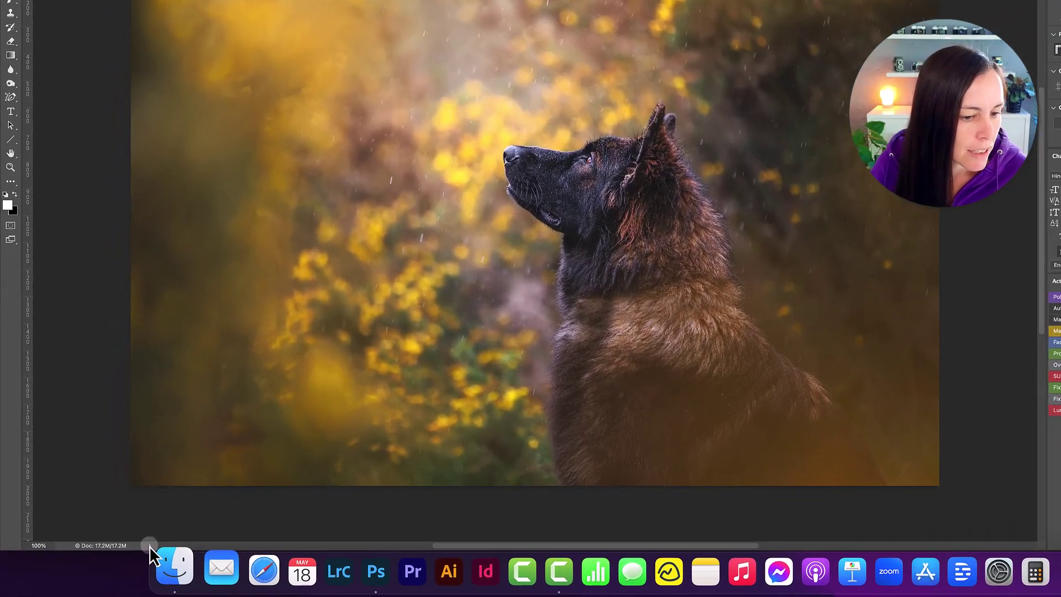
{"action": "left_click", "coordinate": [150, 544]}
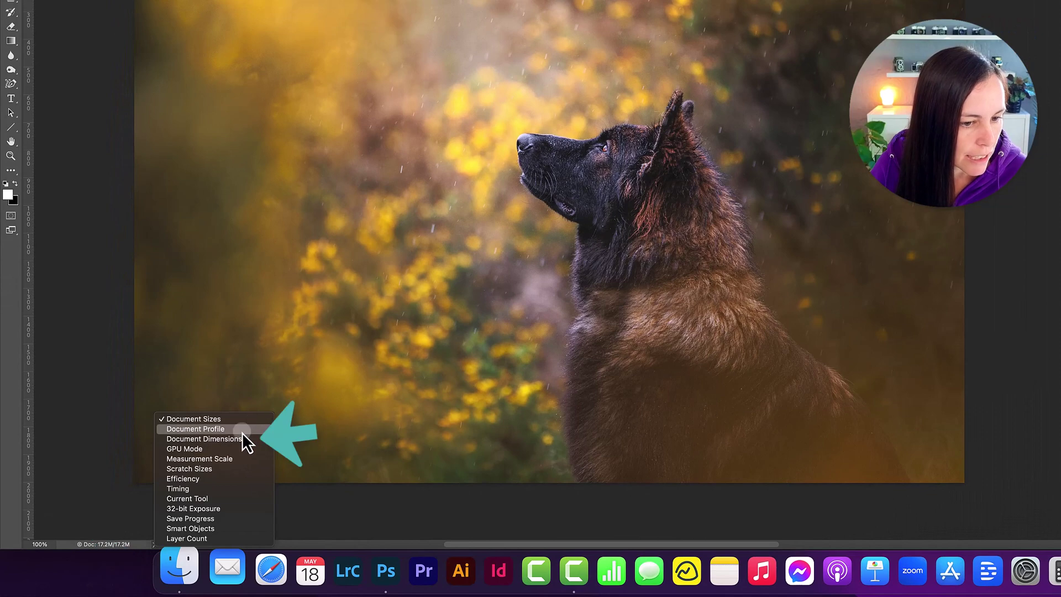
{"action": "left_click", "coordinate": [242, 438]}
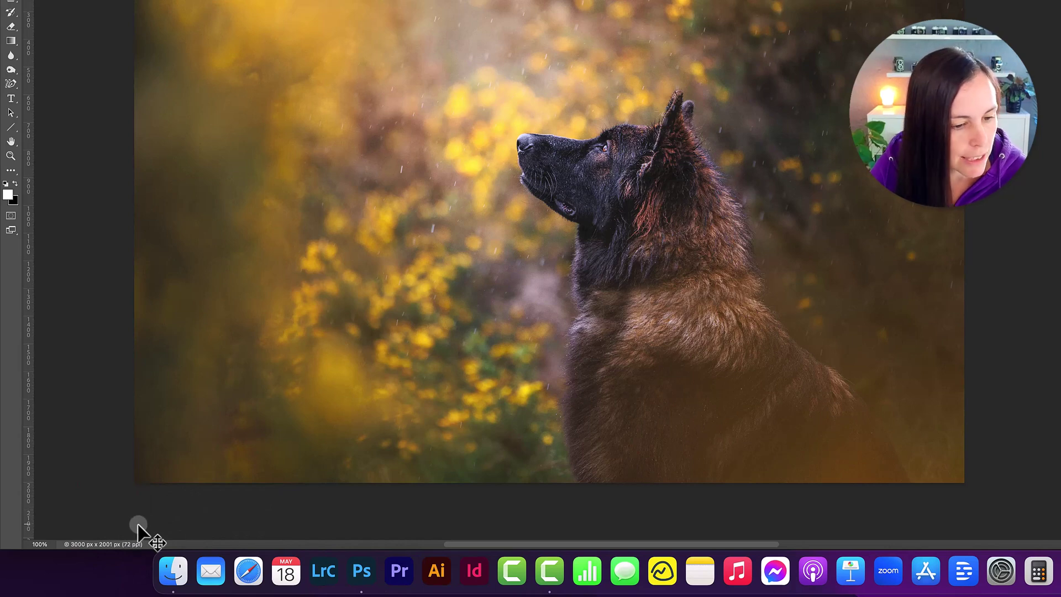
{"action": "left_click", "coordinate": [151, 542]}
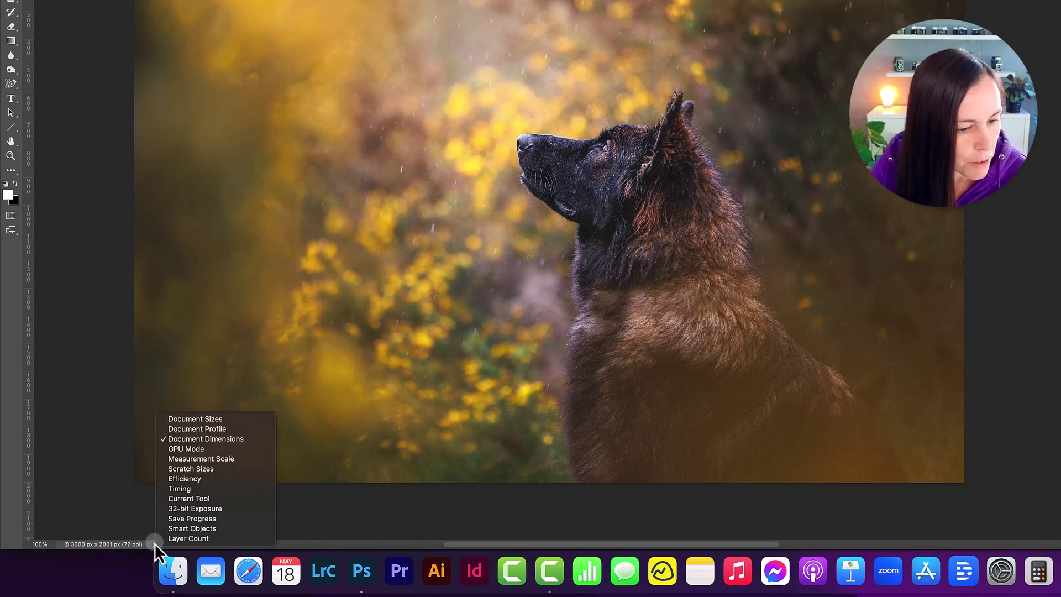
{"action": "left_click", "coordinate": [209, 432]}
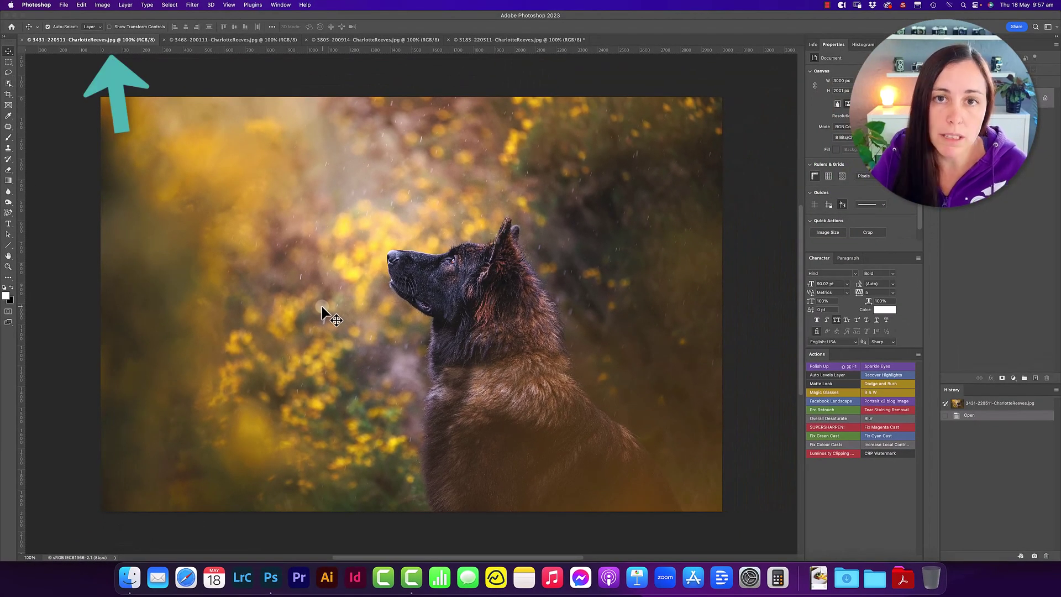
Step: Check the creation date in the yellow-flower photo's File Info metadata and close it without changes
{"action": "left_click", "coordinate": [64, 5]}
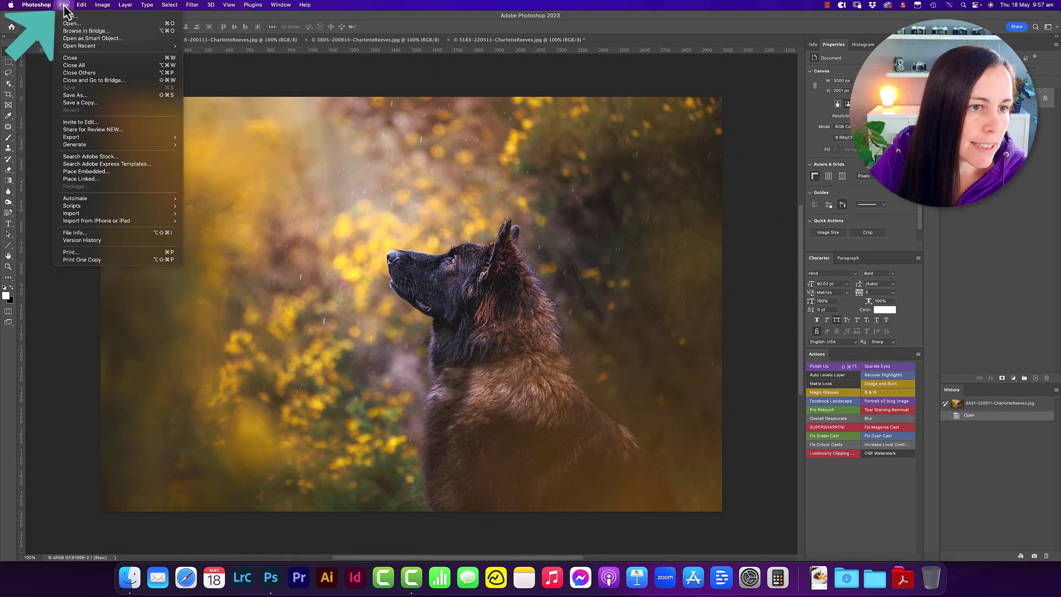
{"action": "left_click", "coordinate": [111, 233]}
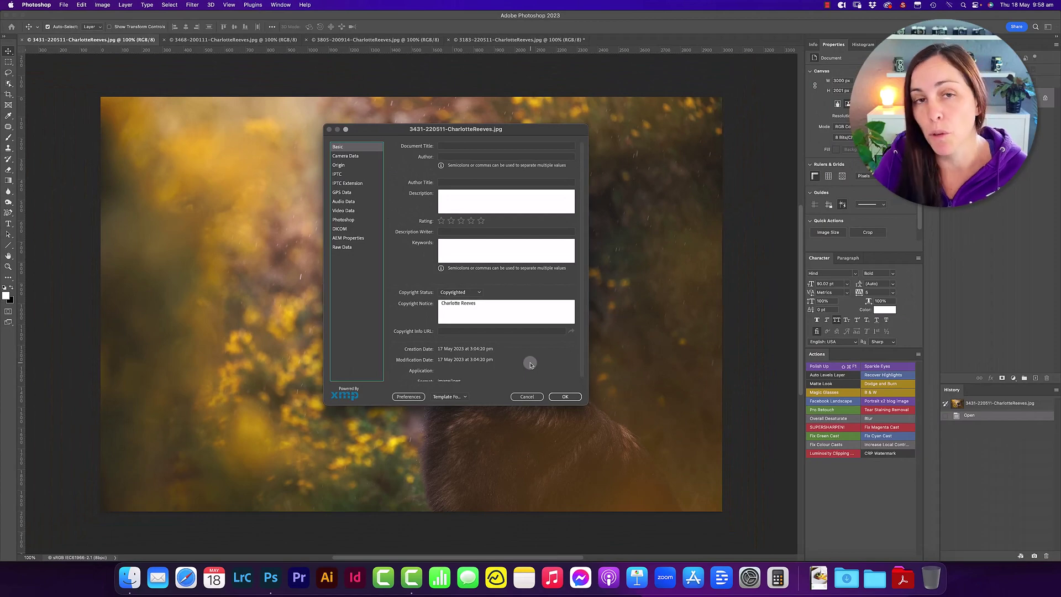
{"action": "key", "text": "Escape"}
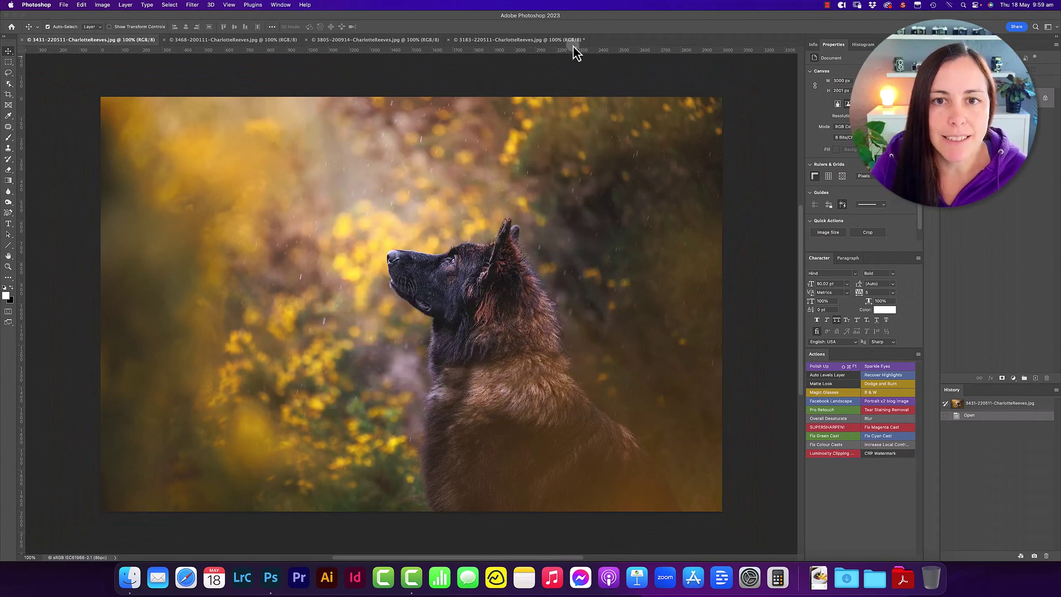
{"action": "left_click", "coordinate": [226, 43]}
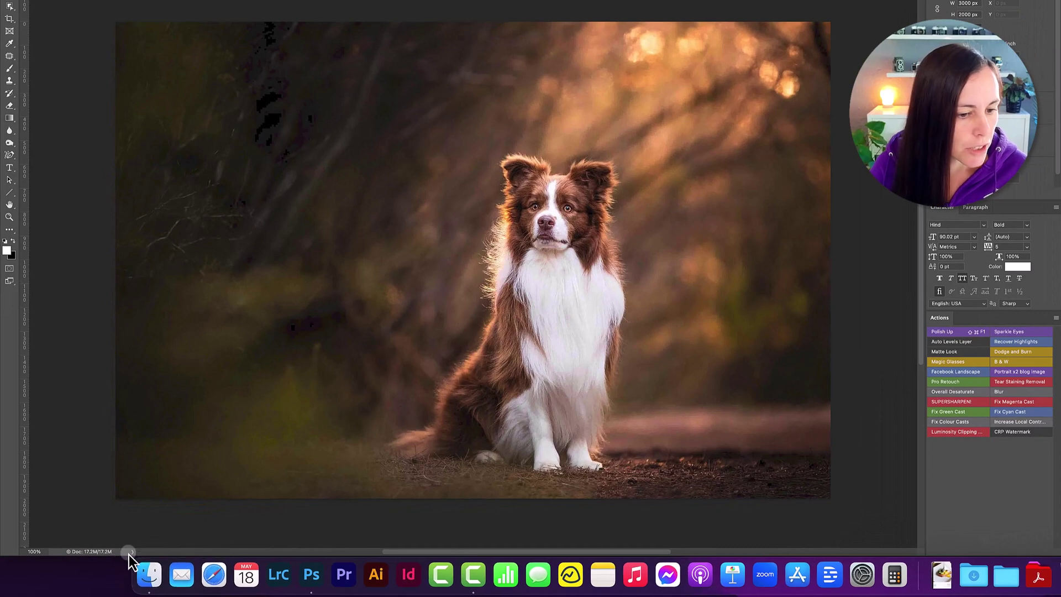
{"action": "left_click", "coordinate": [132, 551]}
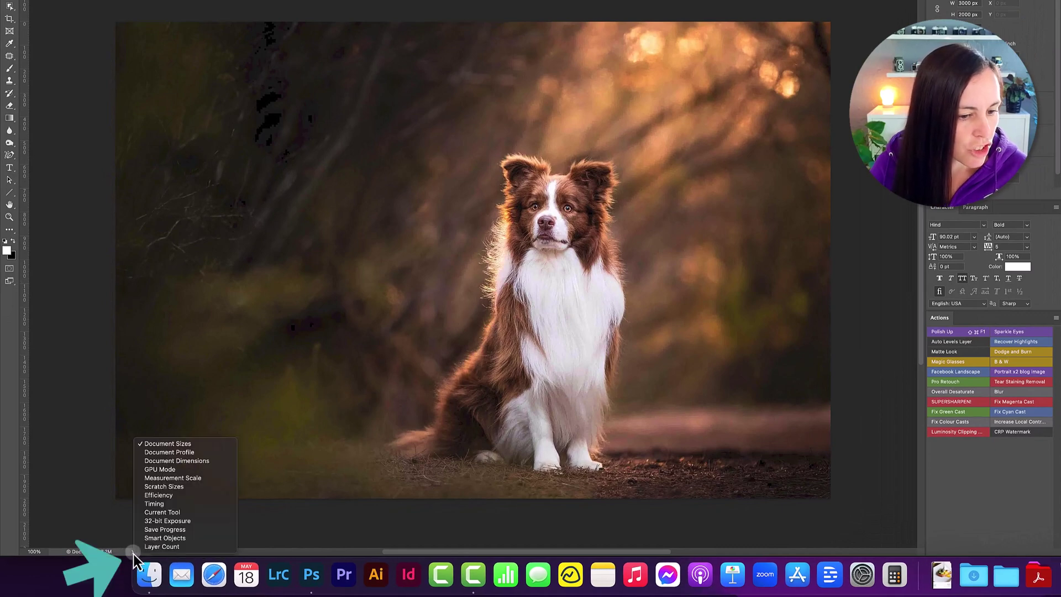
{"action": "left_click", "coordinate": [188, 462]}
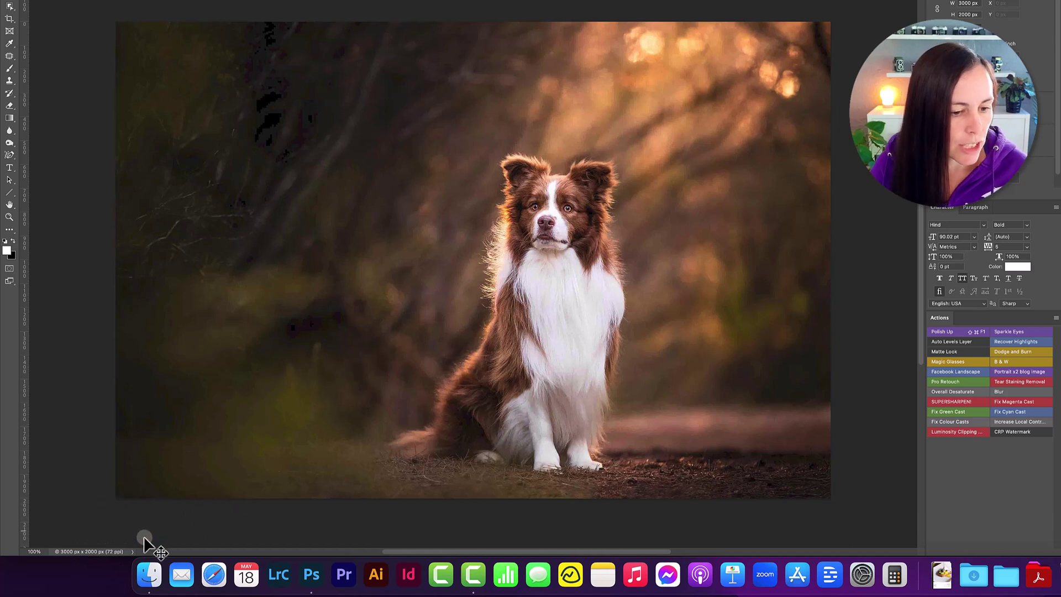
{"action": "left_click", "coordinate": [132, 551]}
{"action": "left_click", "coordinate": [187, 454]}
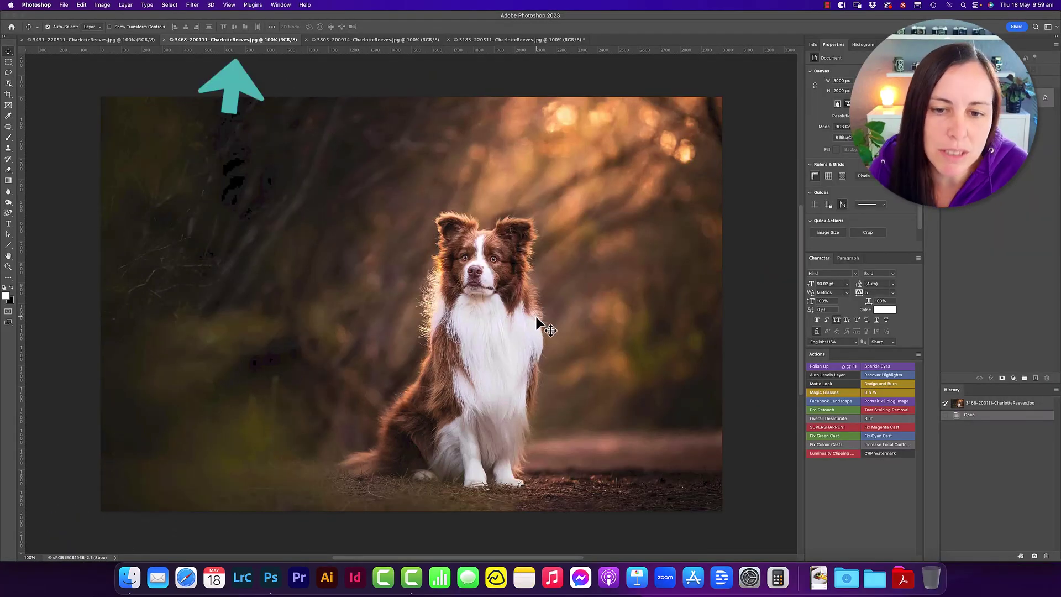
Step: Examine the brown and white dog photo's image quality at 200% across the background and dog, and return to the 100% view
{"action": "left_click", "coordinate": [571, 264]}
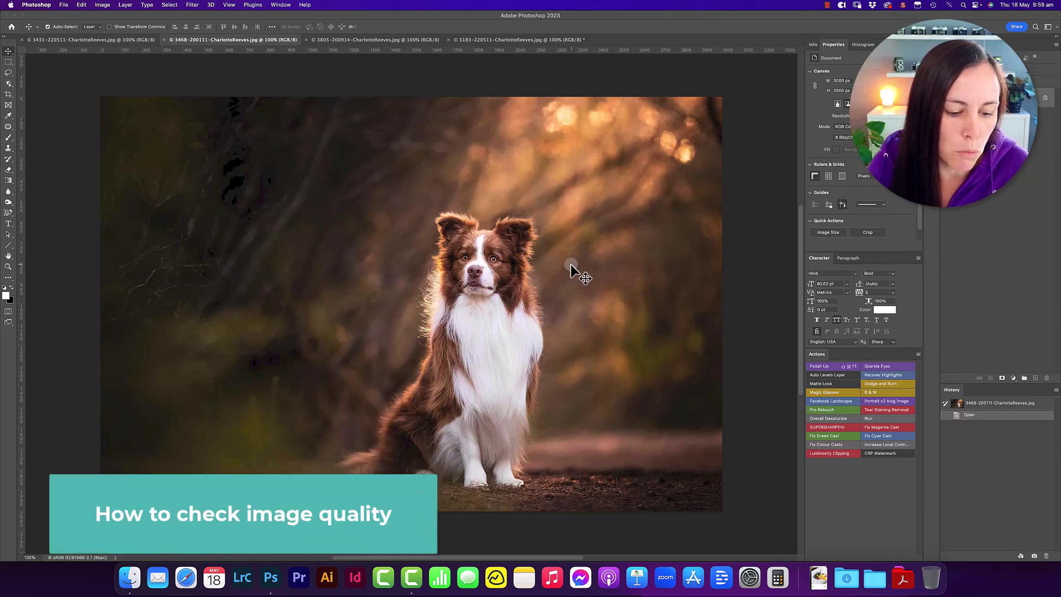
{"action": "key", "text": "super+plus"}
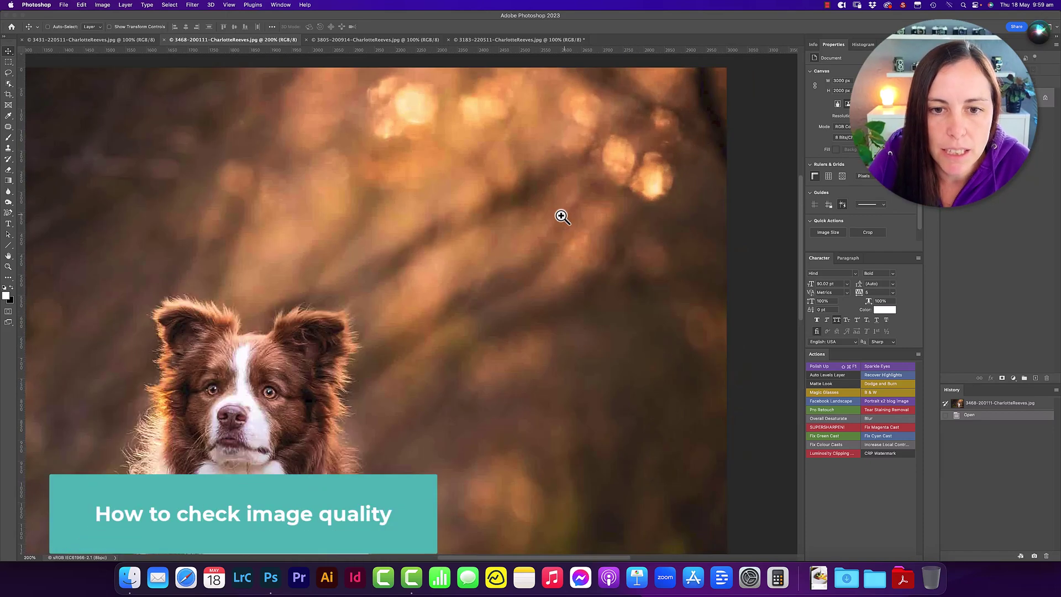
{"action": "left_click", "coordinate": [384, 282]}
{"action": "scroll", "coordinate": [388, 261], "scroll_direction": "left", "scroll_amount": 5}
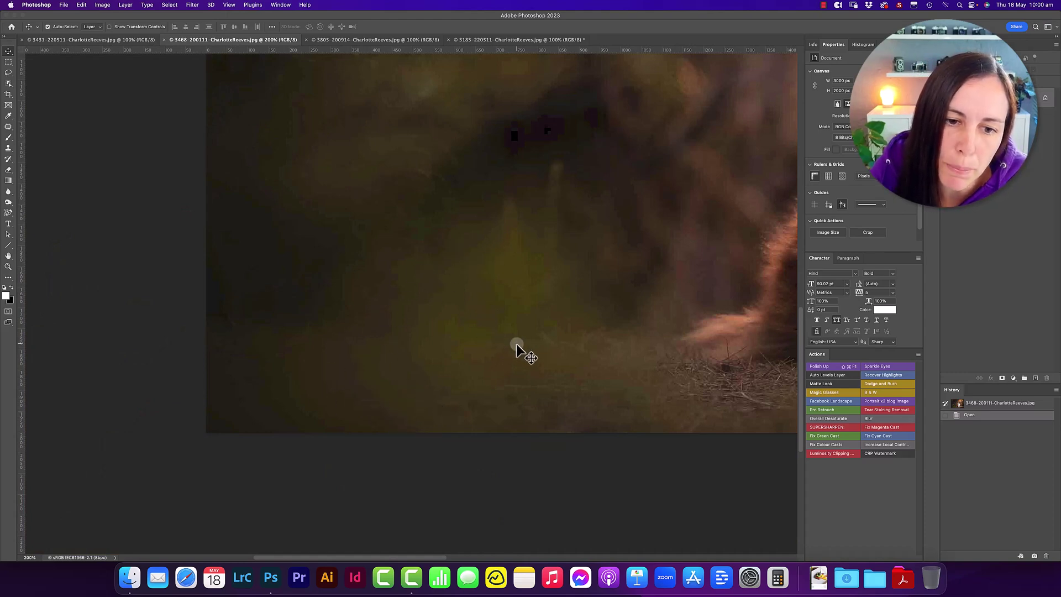
{"action": "left_click", "coordinate": [488, 341], "text": "alt"}
{"action": "left_click", "coordinate": [546, 310], "text": "alt"}
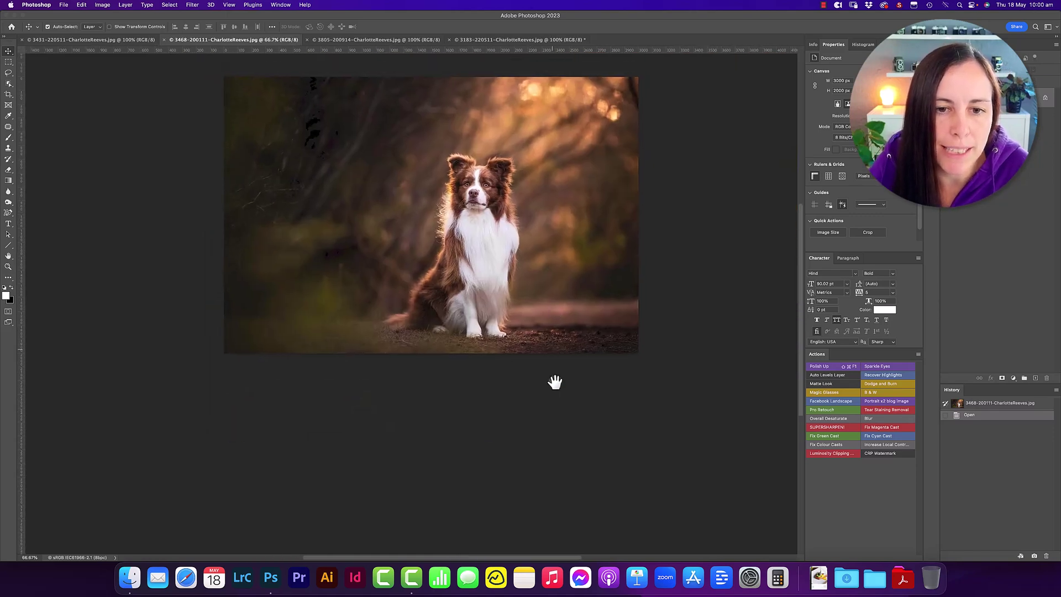
{"action": "left_click", "coordinate": [545, 369]}
{"action": "left_click_drag", "start_coordinate": [396, 332], "coordinate": [546, 406]}
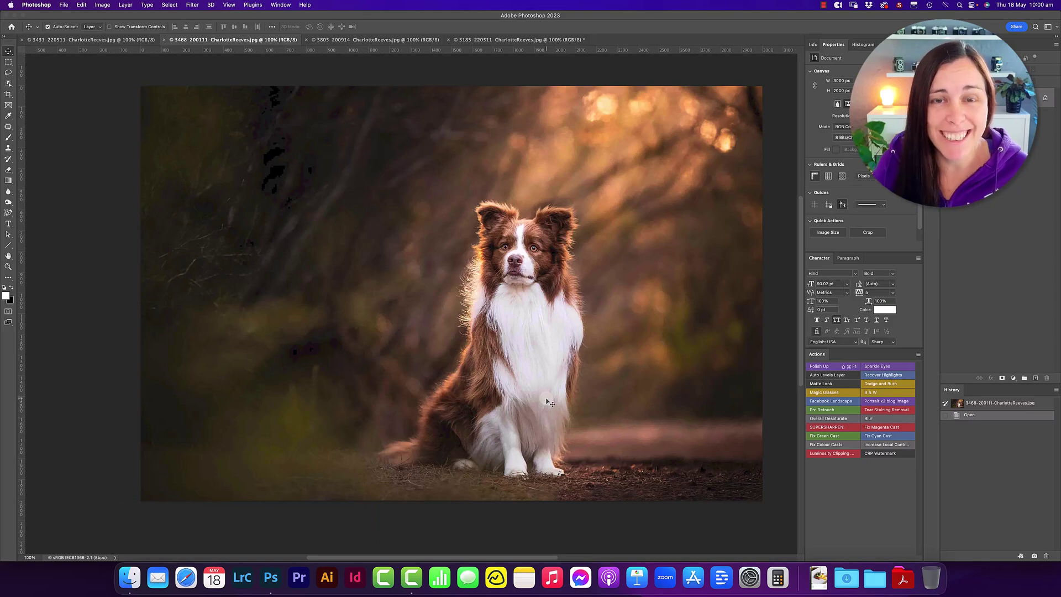
{"action": "left_click", "coordinate": [65, 5]}
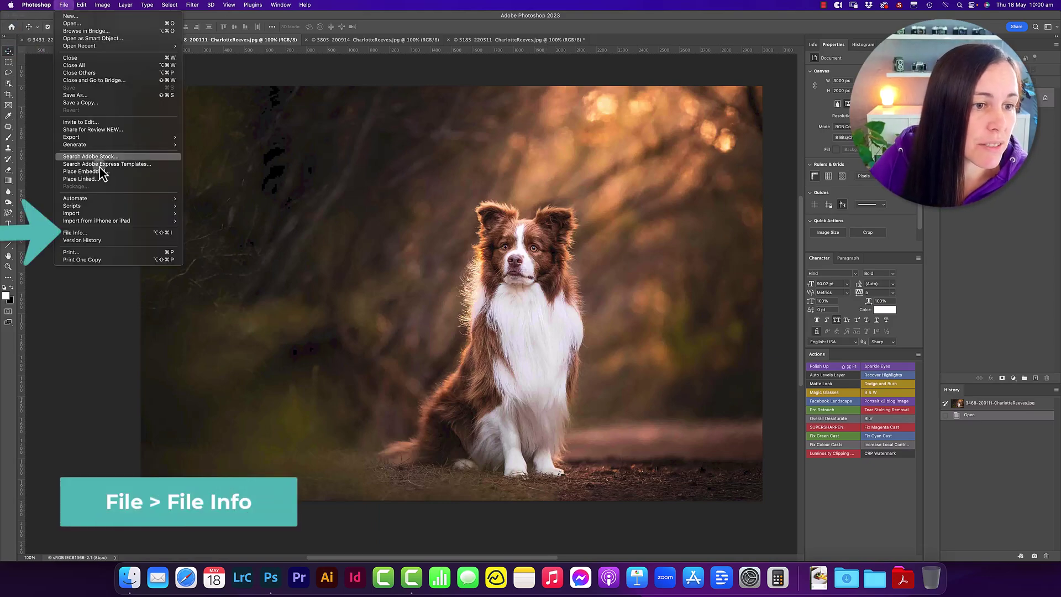
{"action": "left_click", "coordinate": [113, 234]}
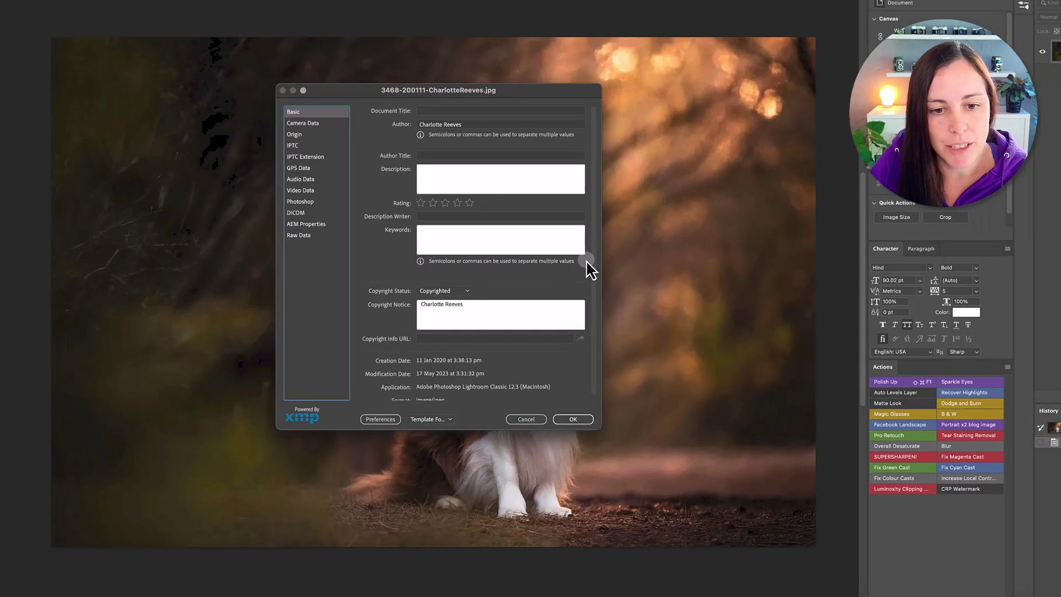